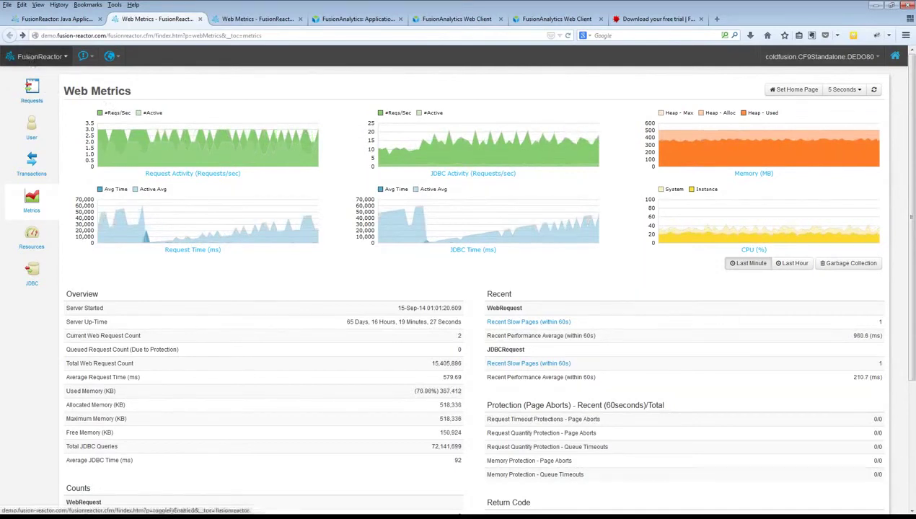
Step: Check the edition and license details on the About page and return to Web Metrics
{"action": "left_click", "coordinate": [29, 58]}
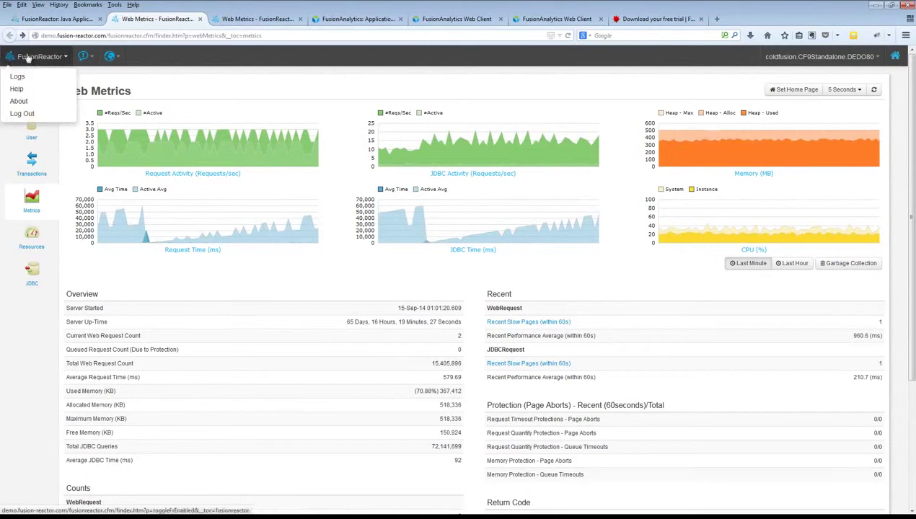
{"action": "left_click", "coordinate": [20, 103]}
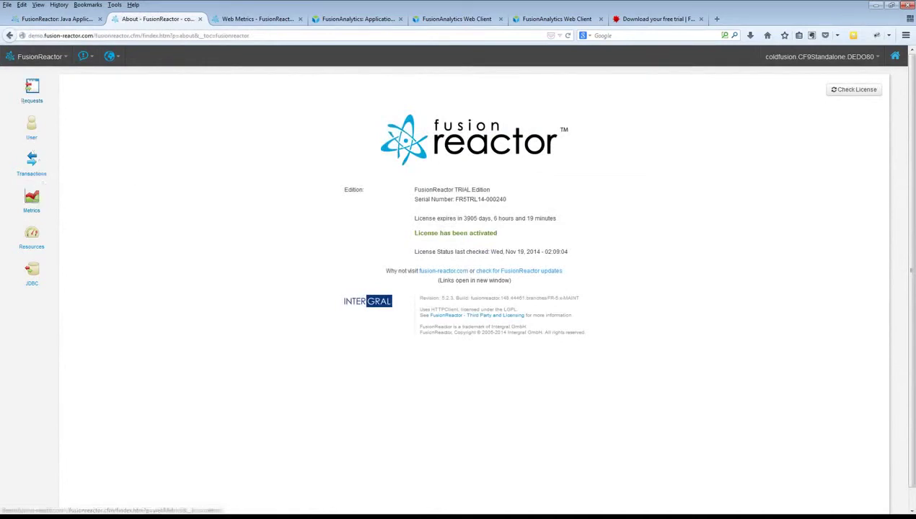
{"action": "mouse_move", "coordinate": [32, 199]}
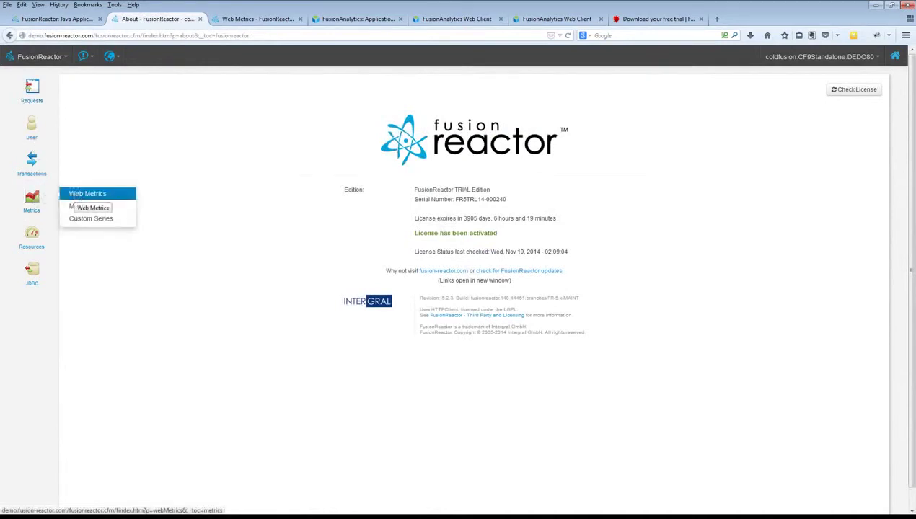
{"action": "left_click", "coordinate": [76, 198]}
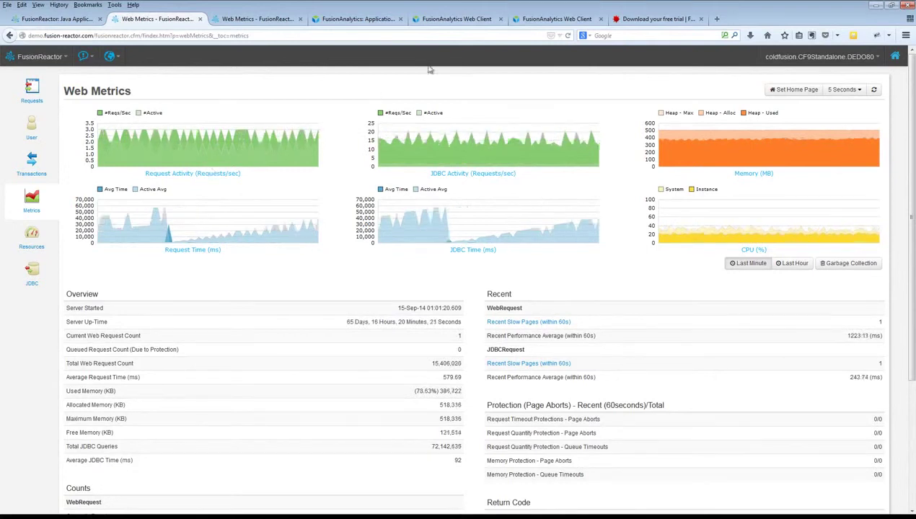
{"action": "key", "text": "ctrl+t"}
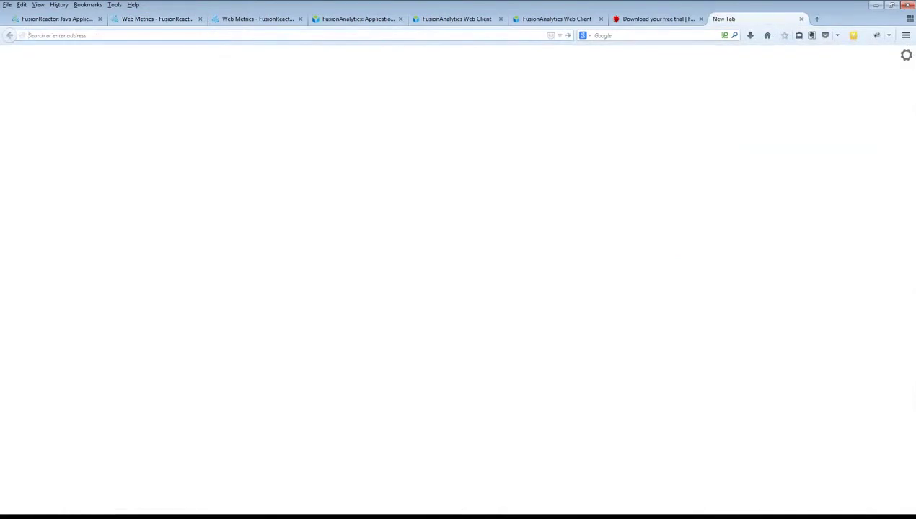
{"action": "key", "text": "alt+b"}
{"action": "key", "text": "Escape"}
Step: Switch to the cfusion.CF9-Multi server's Web Metrics and compare its last-hour graphs with the last-minute ones
{"action": "left_click", "coordinate": [243, 22]}
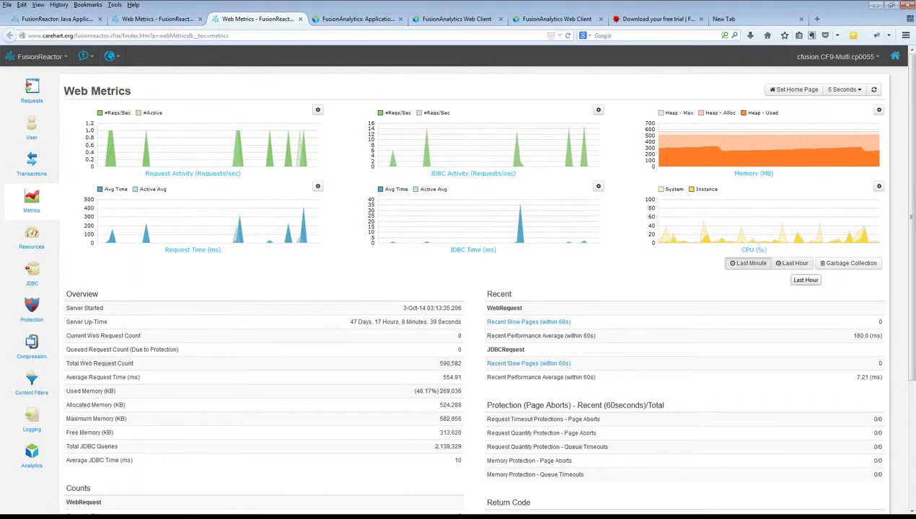
{"action": "left_click", "coordinate": [792, 264]}
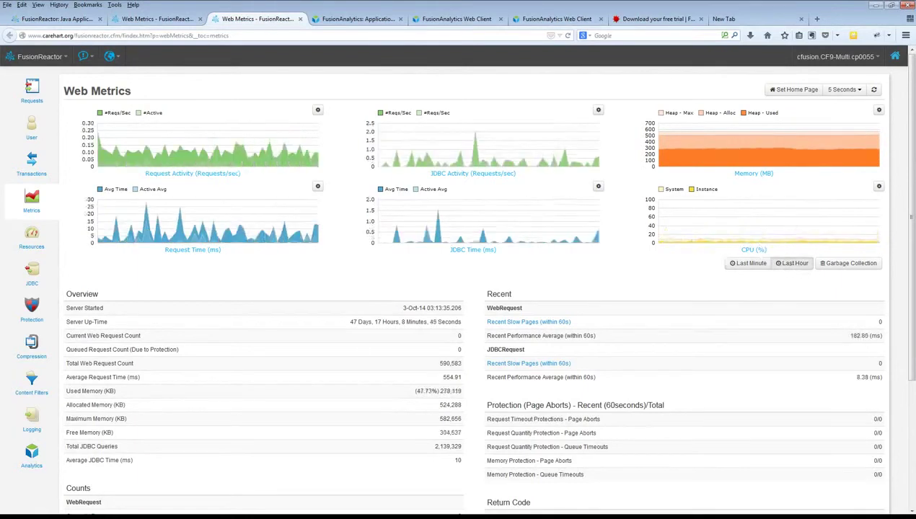
{"action": "mouse_move", "coordinate": [766, 240]}
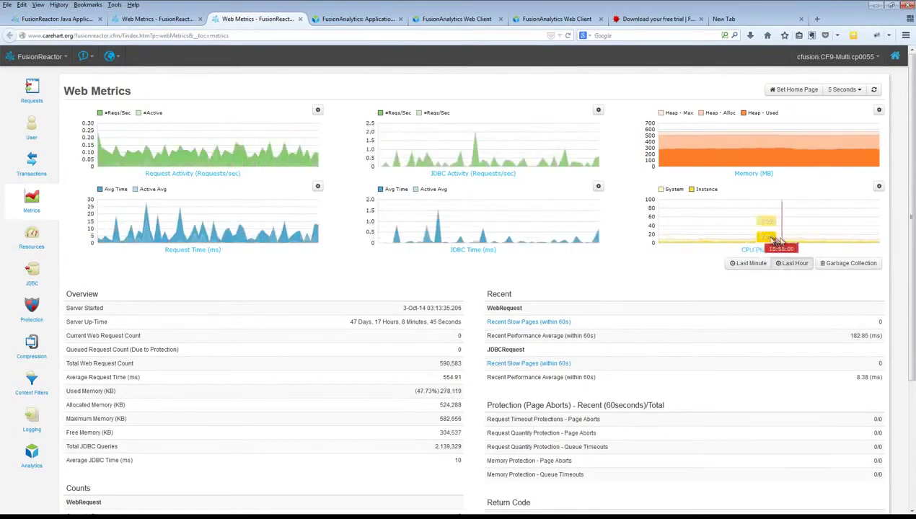
{"action": "left_click", "coordinate": [744, 268]}
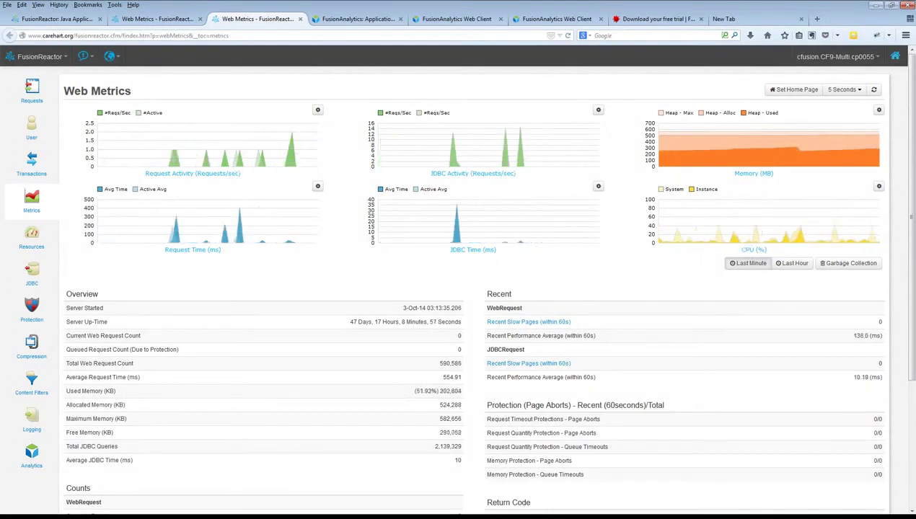
{"action": "mouse_move", "coordinate": [737, 239]}
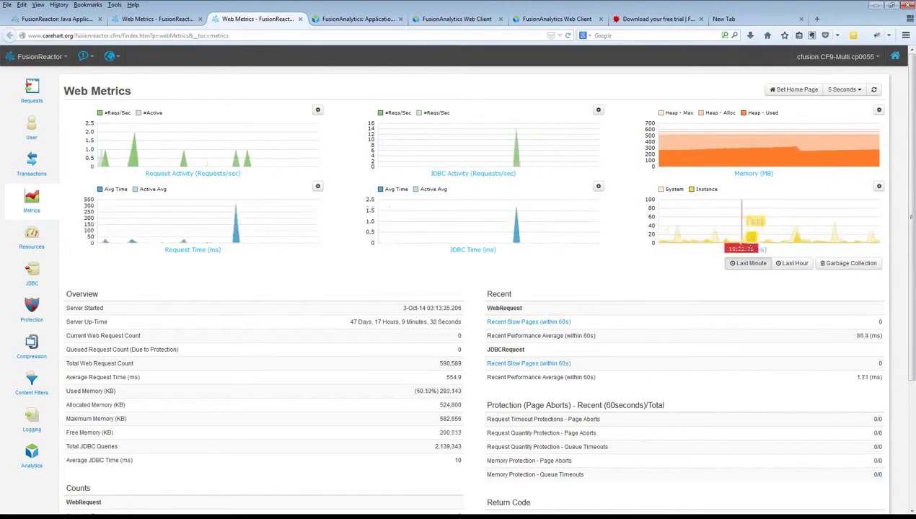
Step: Trigger garbage collection on the server repeatedly and check its effect on the Memory graph
{"action": "mouse_move", "coordinate": [734, 133]}
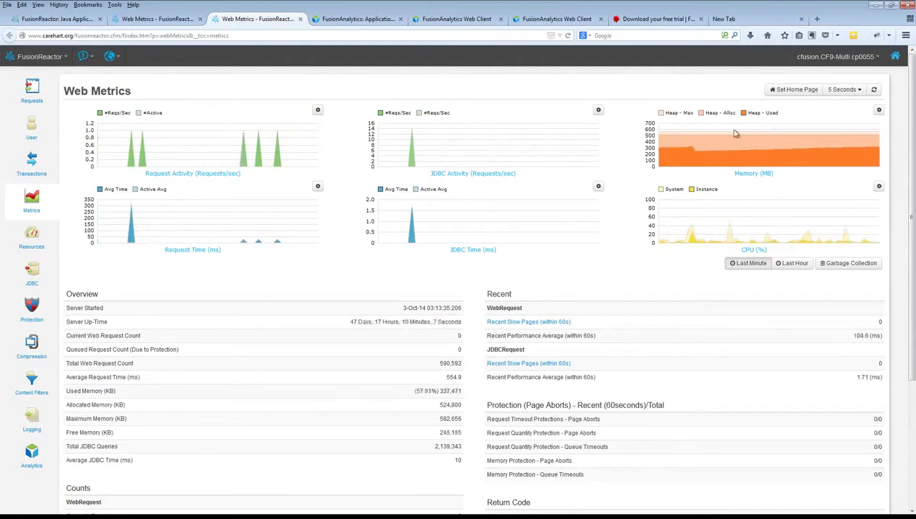
{"action": "mouse_move", "coordinate": [735, 135]}
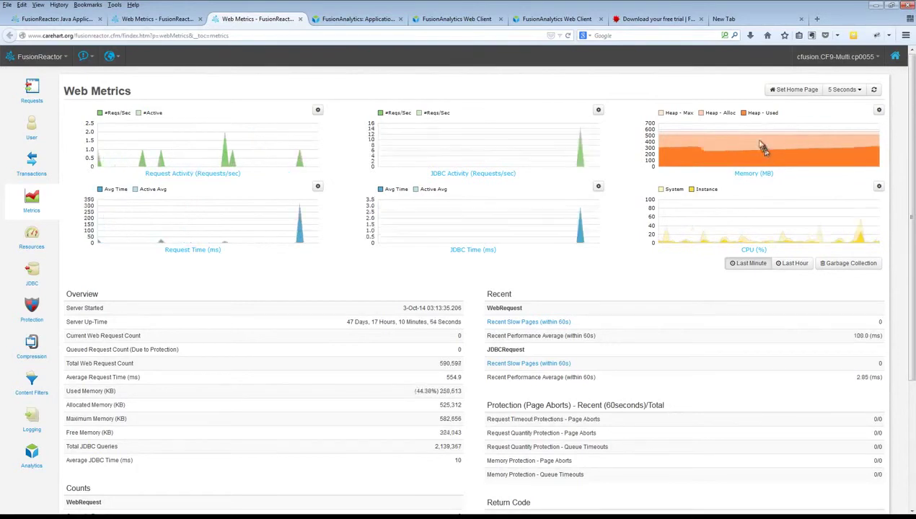
{"action": "mouse_move", "coordinate": [776, 148]}
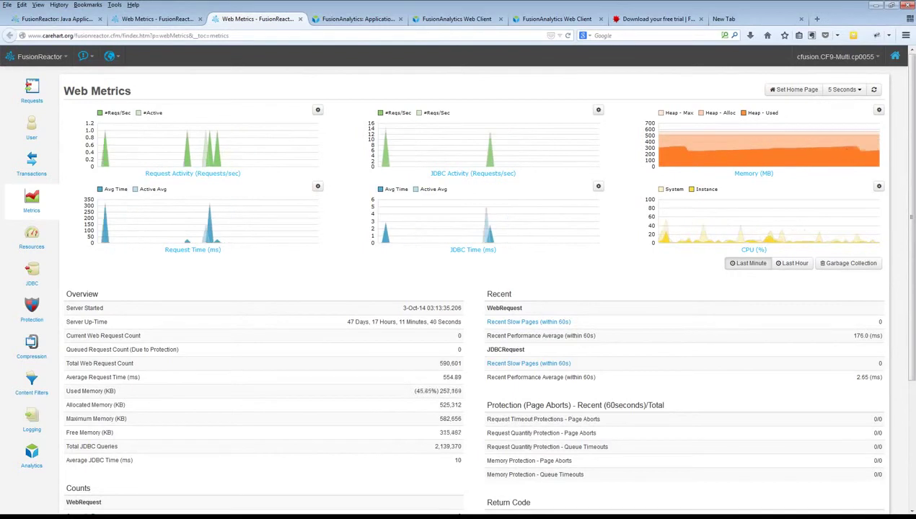
{"action": "mouse_move", "coordinate": [844, 153]}
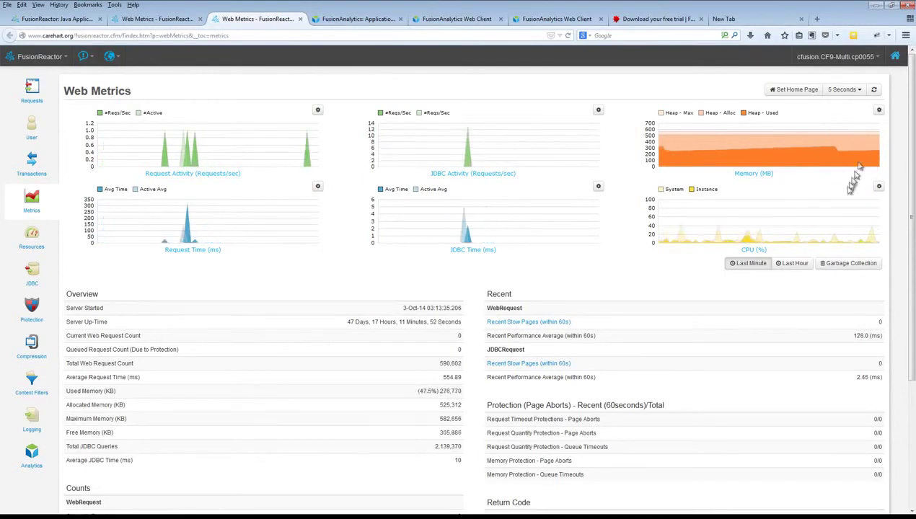
{"action": "left_click", "coordinate": [833, 267]}
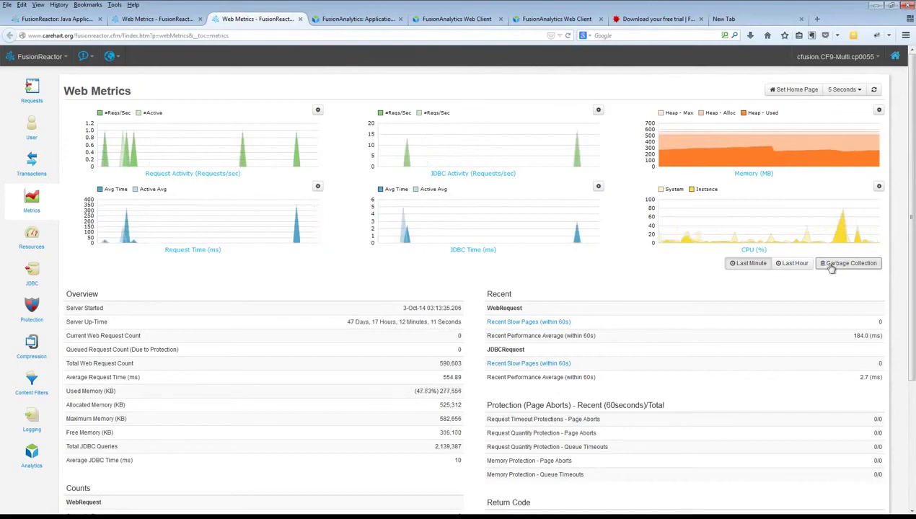
{"action": "left_click", "coordinate": [832, 264]}
{"action": "left_click", "coordinate": [831, 267]}
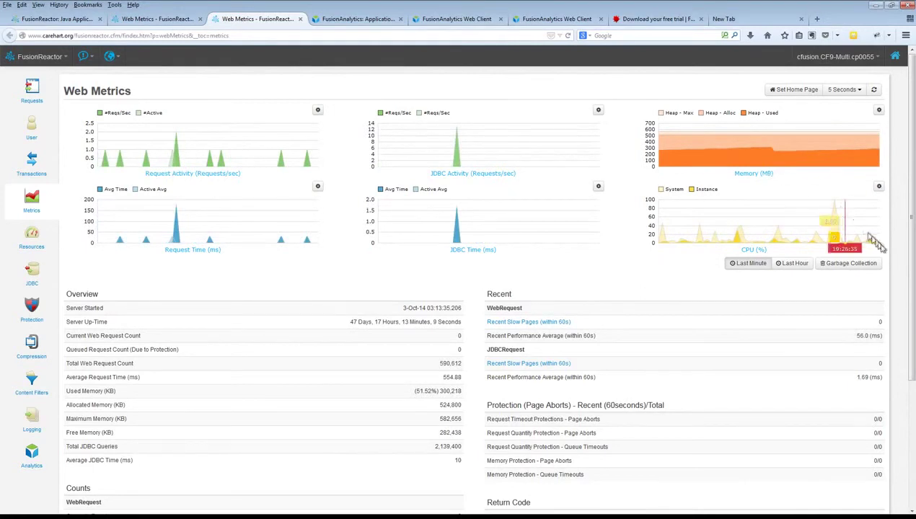
{"action": "left_click", "coordinate": [826, 265]}
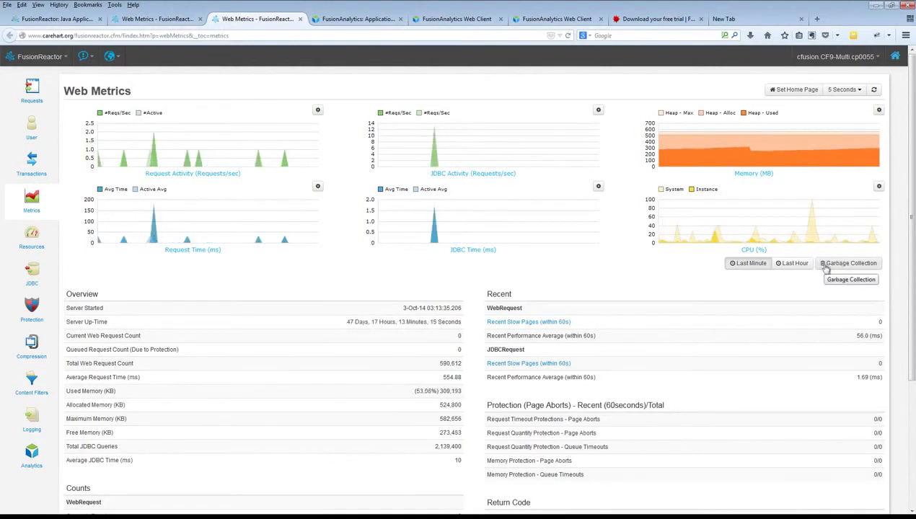
{"action": "mouse_move", "coordinate": [806, 141]}
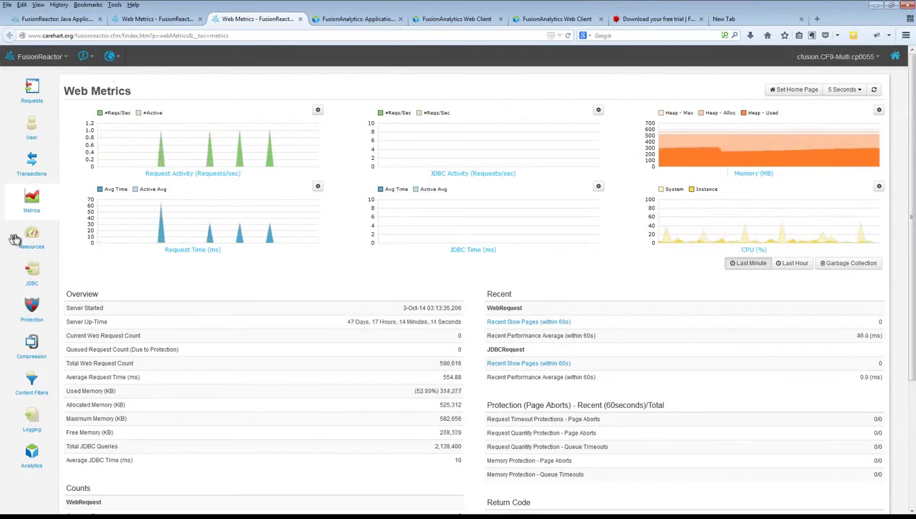
Step: View the full Memory graph over 1 hour, 1 day and 1 week, and open the Memory Heap resource graph
{"action": "mouse_move", "coordinate": [32, 236]}
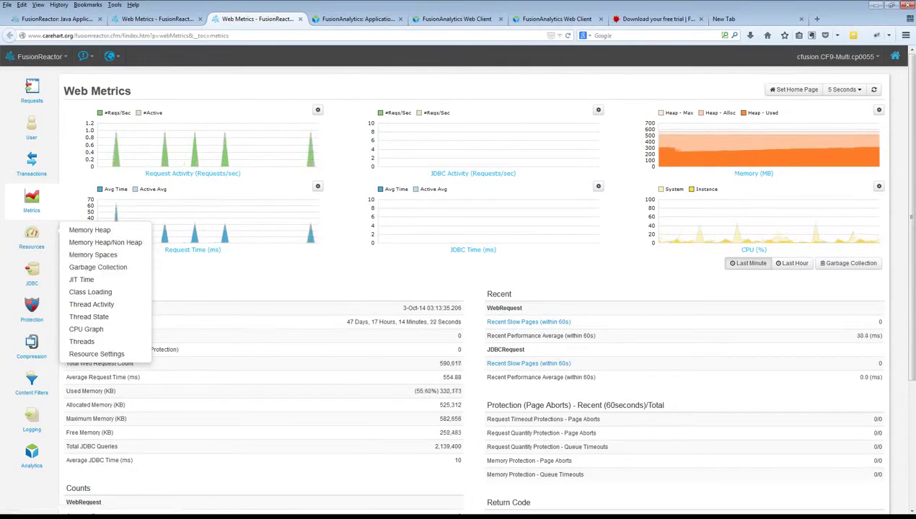
{"action": "left_click", "coordinate": [744, 181]}
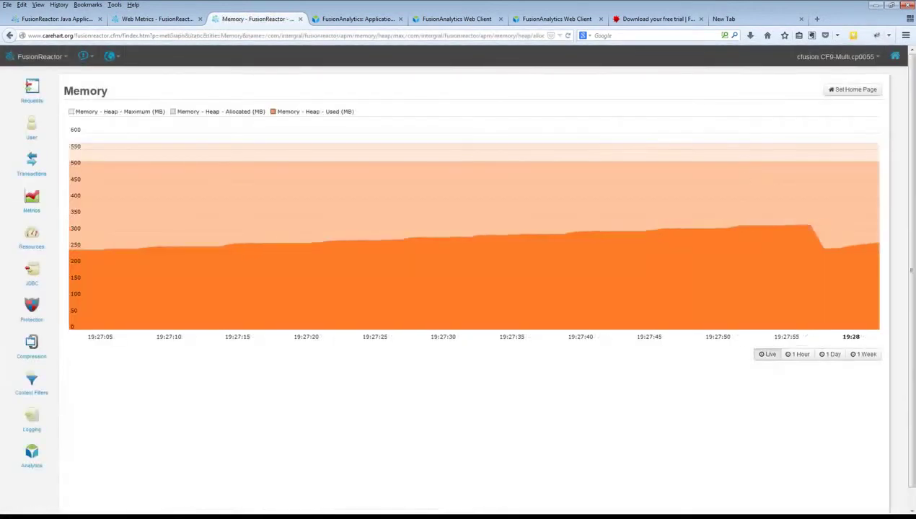
{"action": "left_click", "coordinate": [799, 359]}
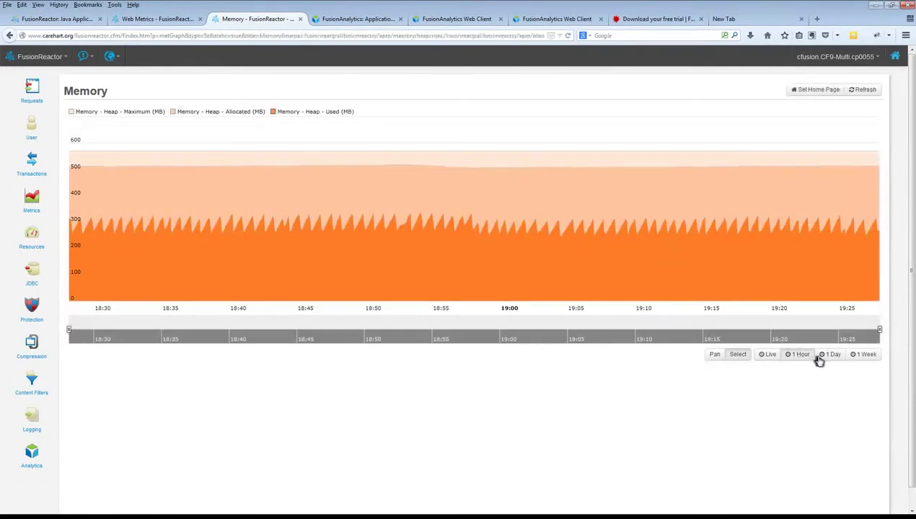
{"action": "left_click", "coordinate": [824, 357]}
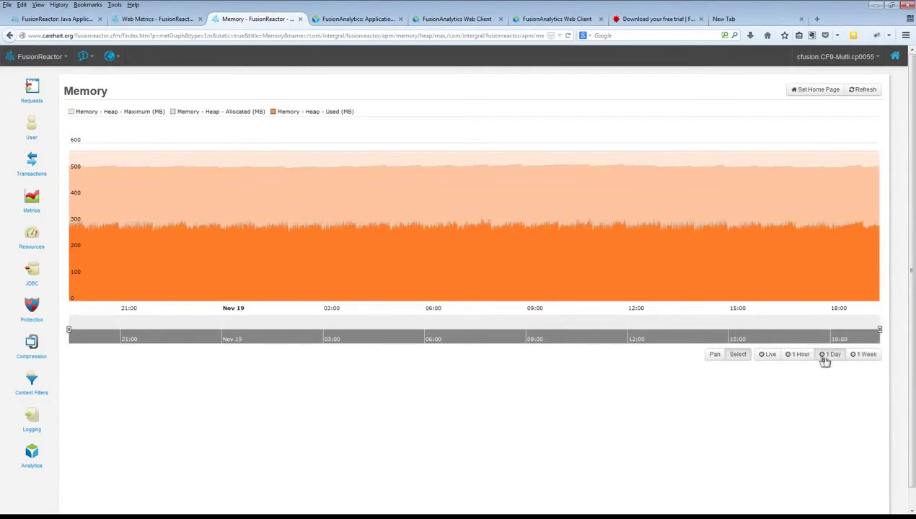
{"action": "left_click", "coordinate": [857, 357]}
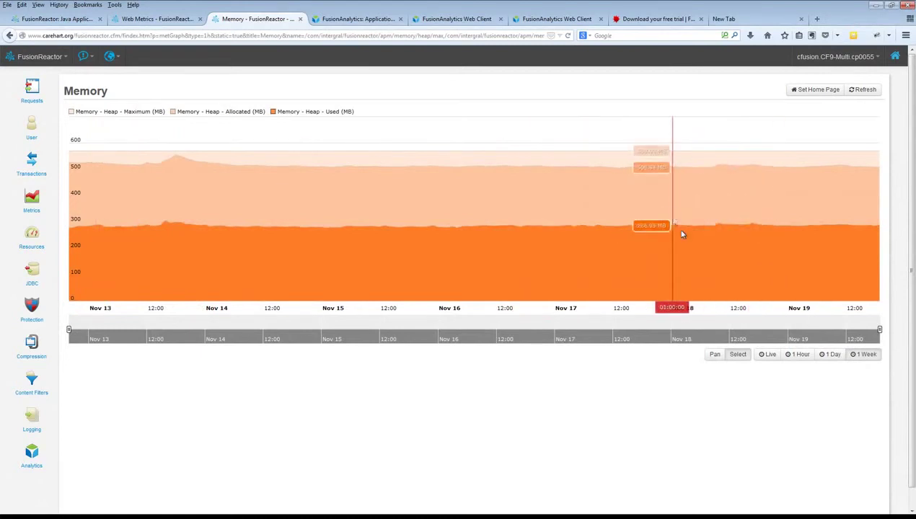
{"action": "left_click", "coordinate": [31, 236]}
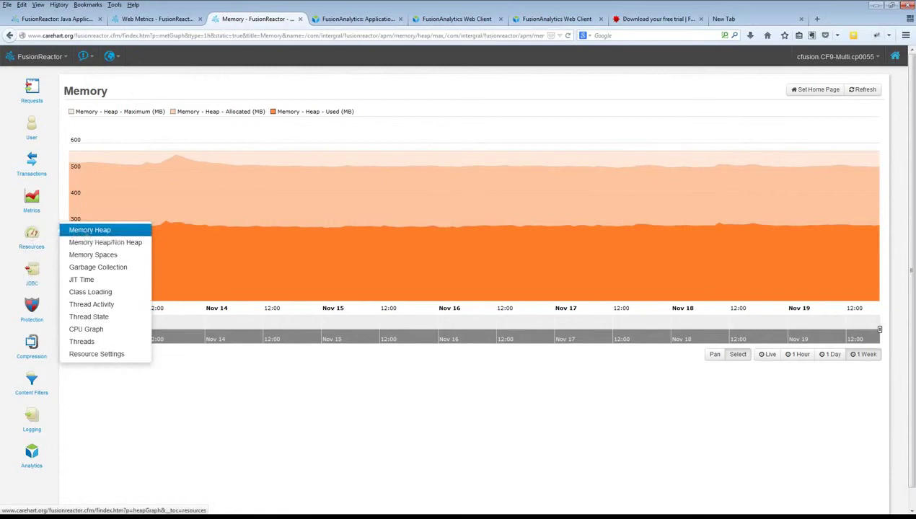
{"action": "left_click", "coordinate": [85, 232]}
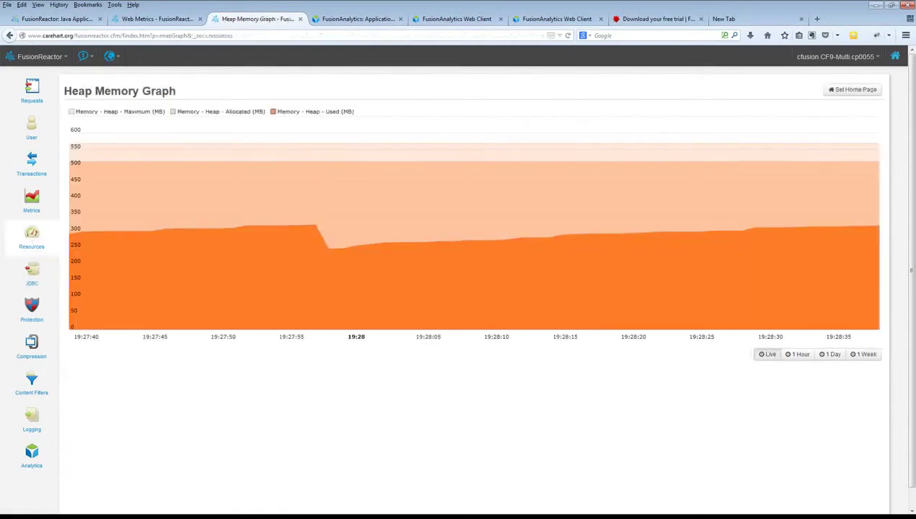
Step: View the PS Perm Gen graph under Memory Spaces over a 1-week range
{"action": "left_click", "coordinate": [32, 234]}
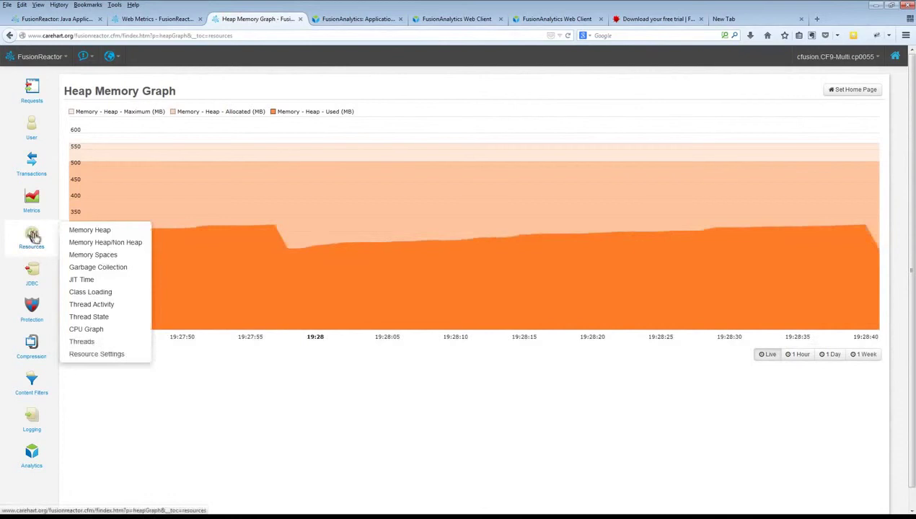
{"action": "left_click", "coordinate": [76, 255]}
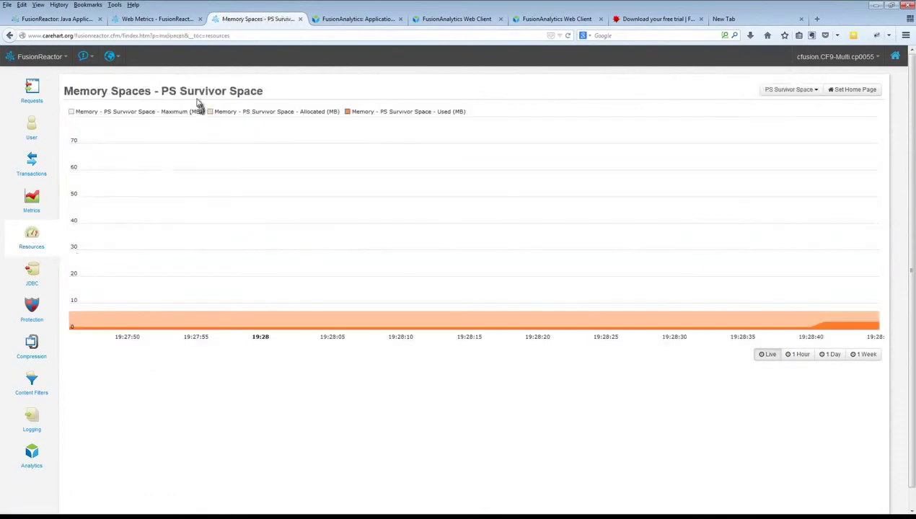
{"action": "left_click", "coordinate": [816, 92]}
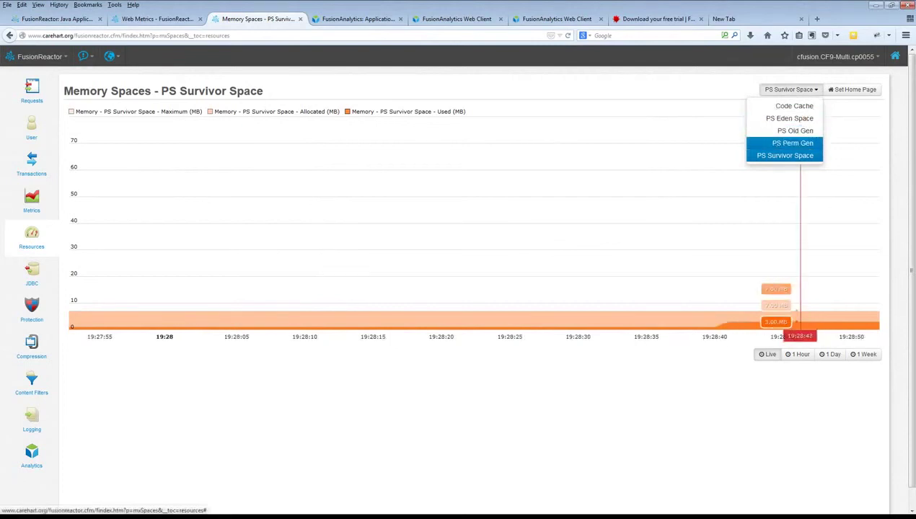
{"action": "left_click", "coordinate": [797, 149]}
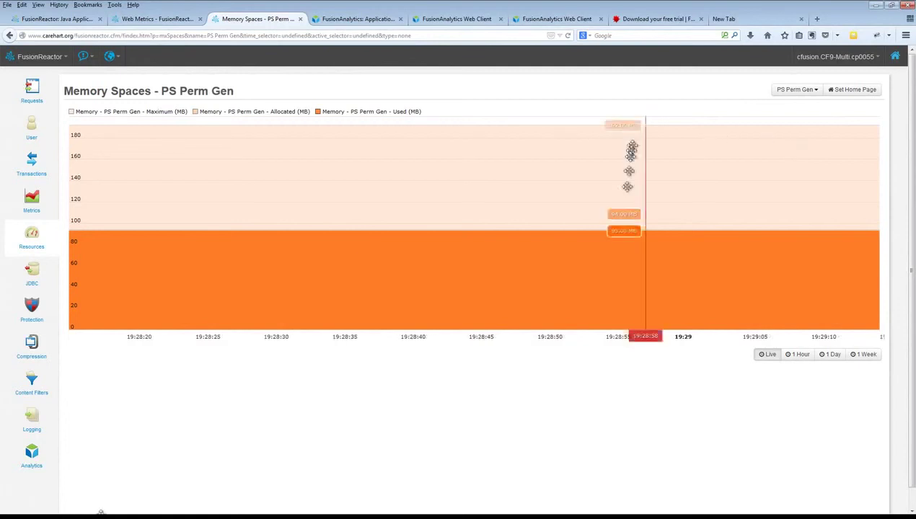
{"action": "left_click", "coordinate": [857, 359]}
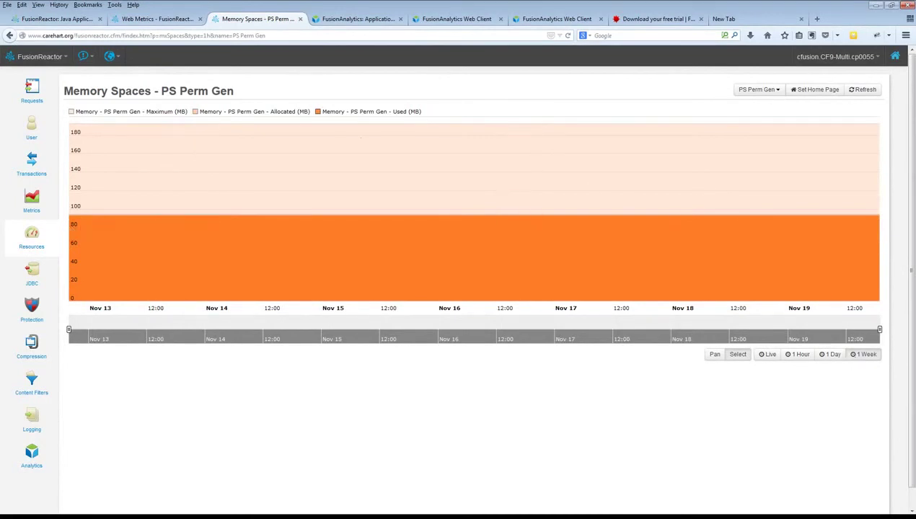
Step: Reopen Memory Spaces to review the list of available spaces, and return to Web Metrics
{"action": "mouse_move", "coordinate": [35, 235]}
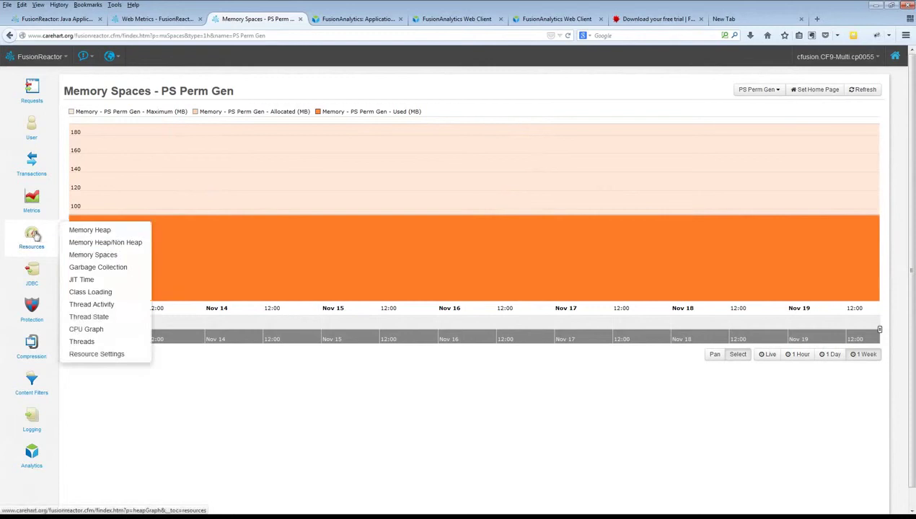
{"action": "left_click", "coordinate": [87, 255]}
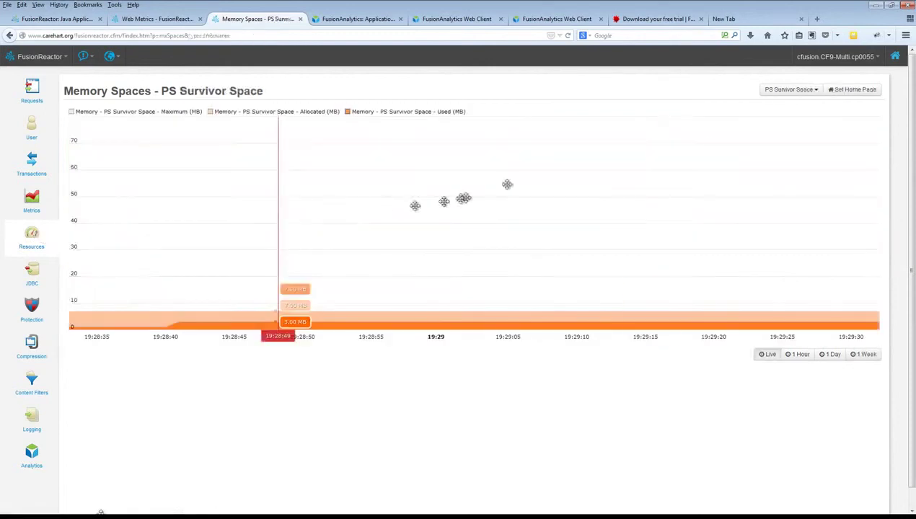
{"action": "left_click", "coordinate": [769, 94]}
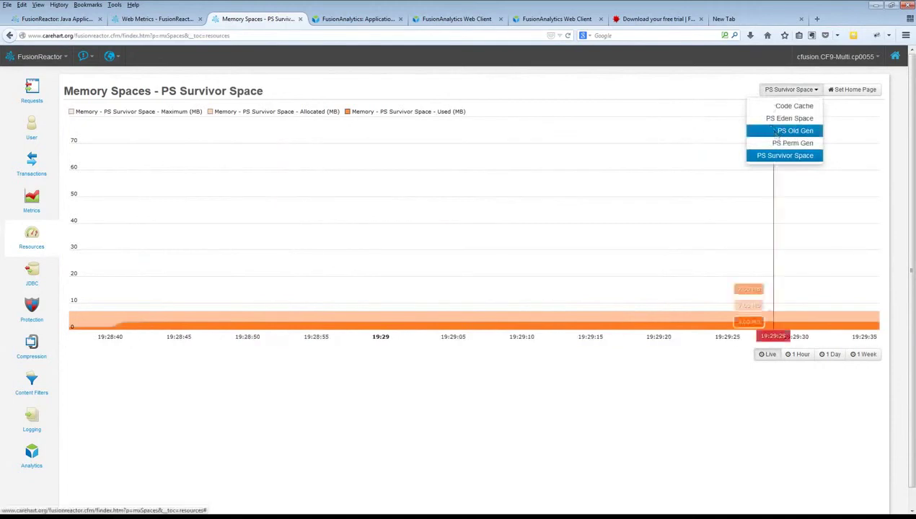
{"action": "left_click", "coordinate": [34, 201]}
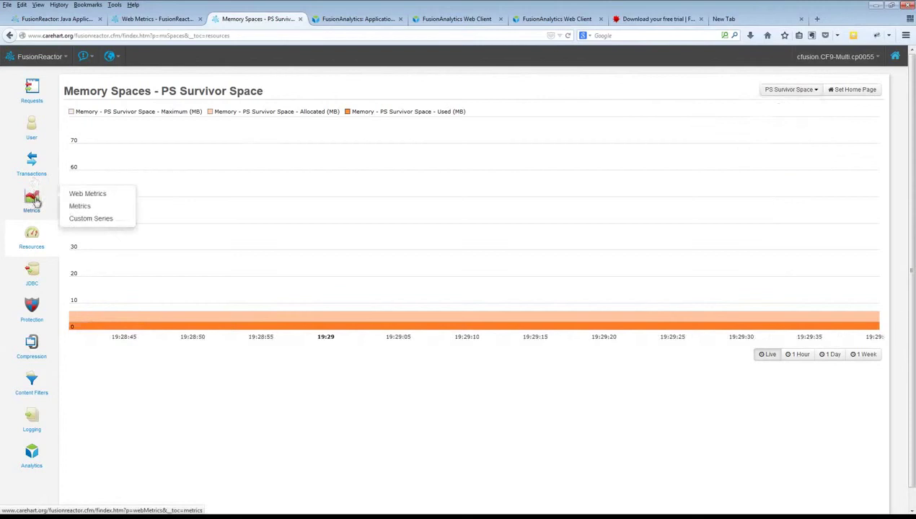
{"action": "left_click", "coordinate": [80, 194]}
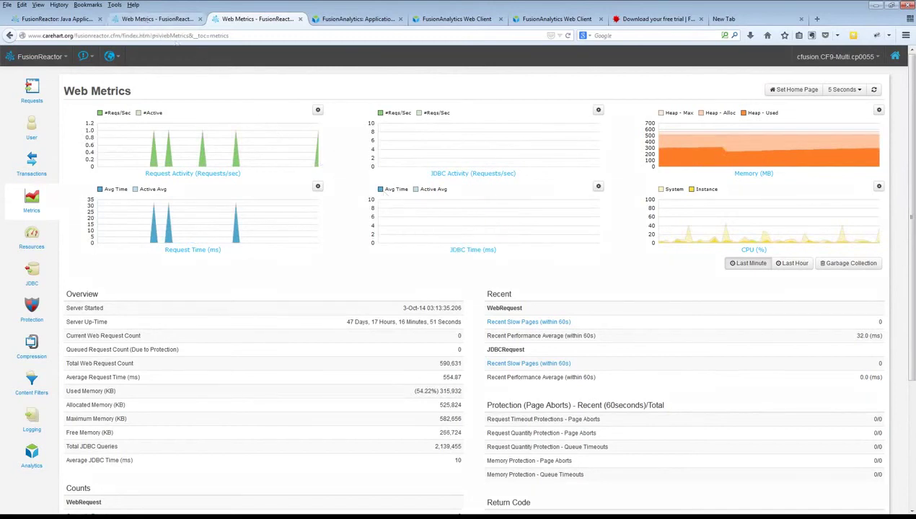
Step: Examine the demo server's request and JDBC graphs, and compare its Overview uptime, request and query totals with those of the CF9-Multi server
{"action": "left_click", "coordinate": [148, 19]}
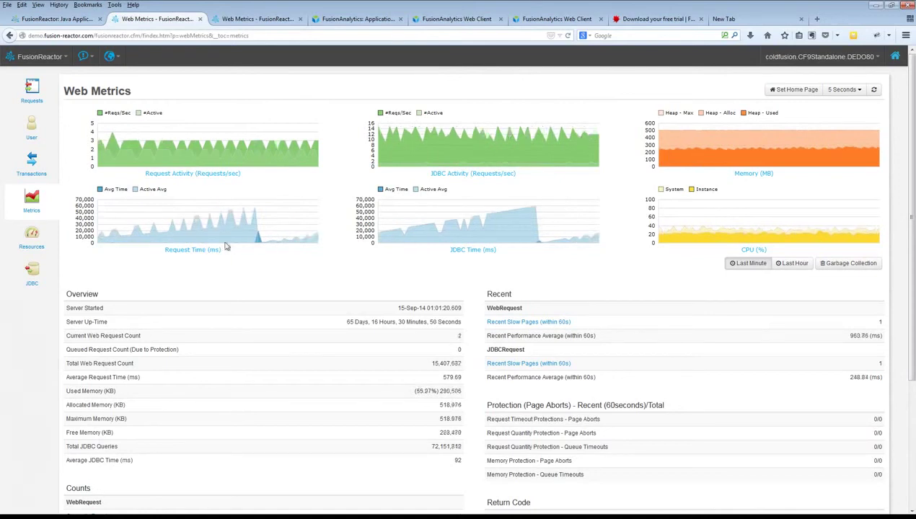
{"action": "mouse_move", "coordinate": [212, 246]}
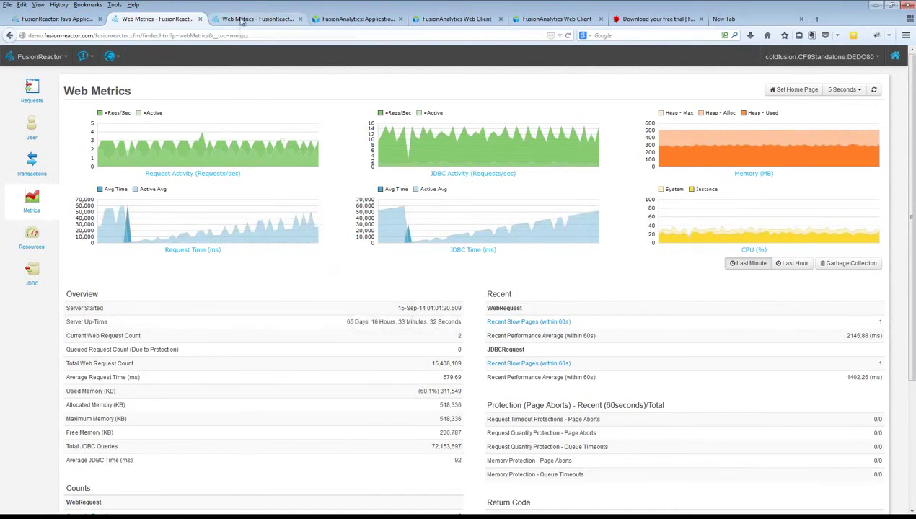
{"action": "left_click", "coordinate": [252, 19]}
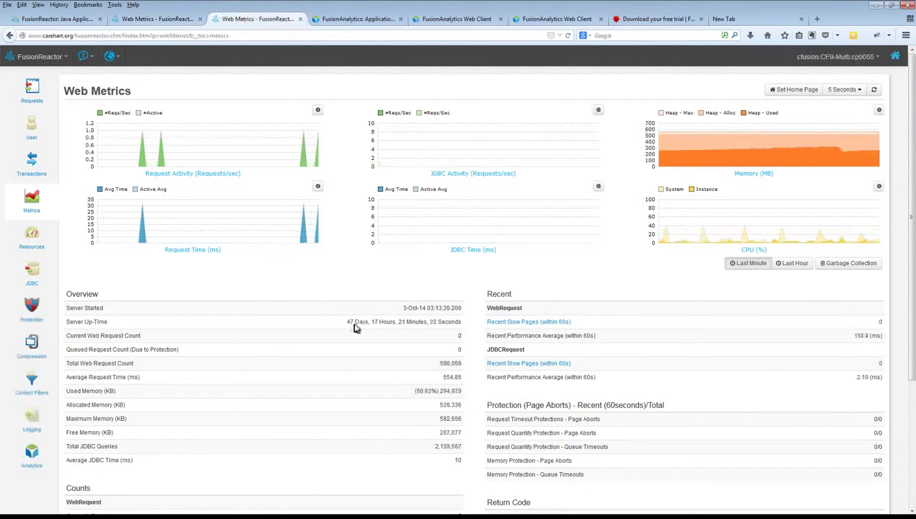
{"action": "left_click", "coordinate": [162, 21]}
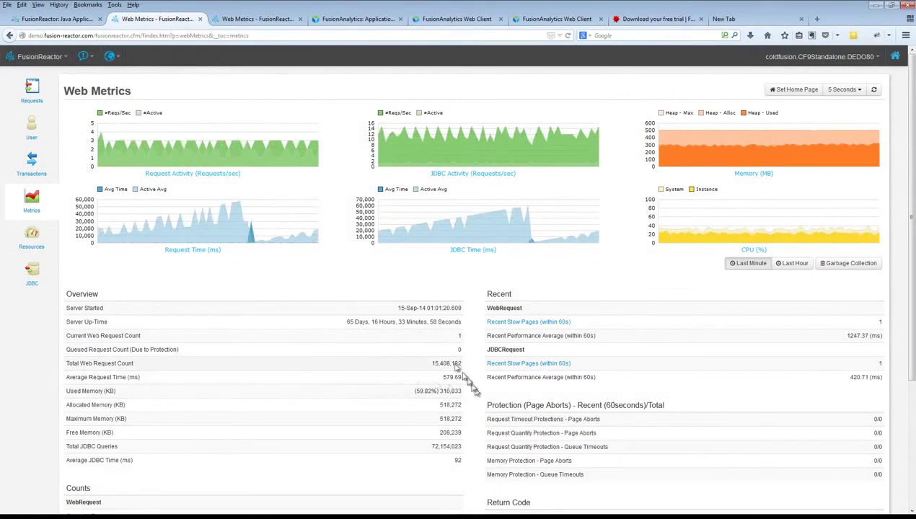
{"action": "left_click", "coordinate": [260, 19]}
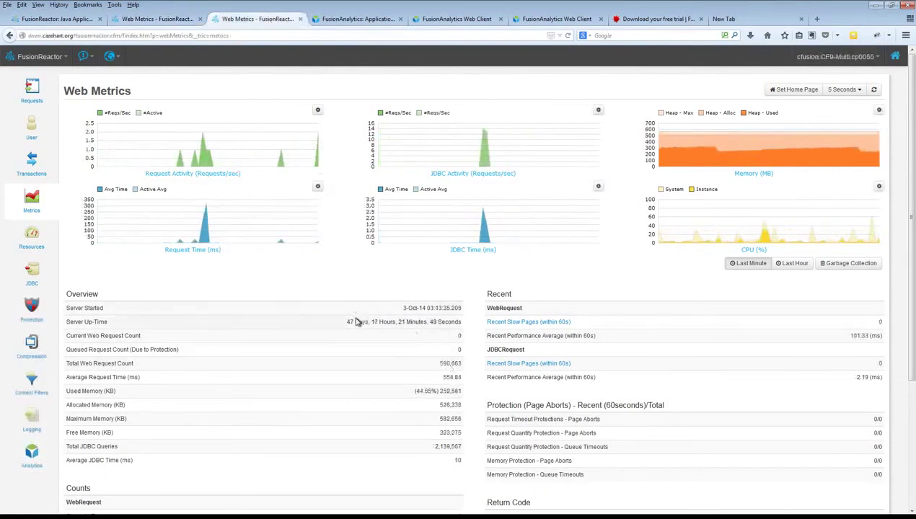
{"action": "left_click", "coordinate": [187, 20]}
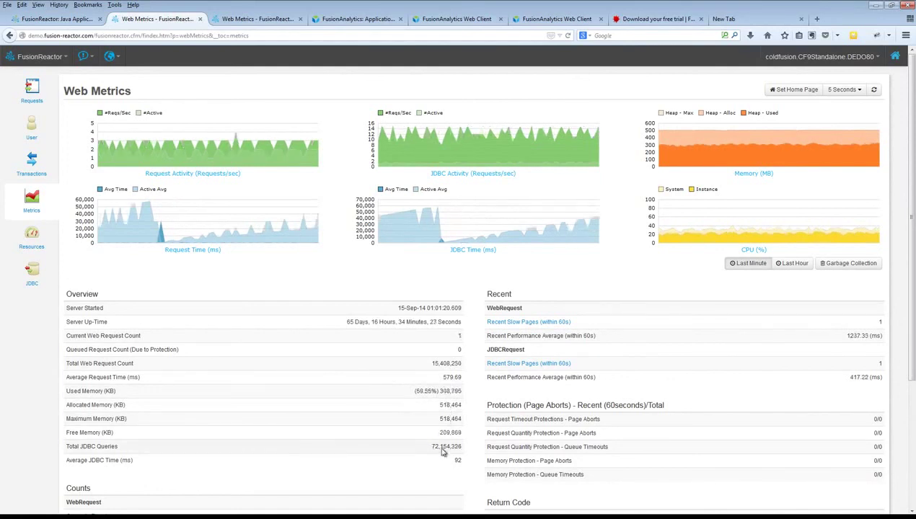
{"action": "left_click", "coordinate": [245, 19]}
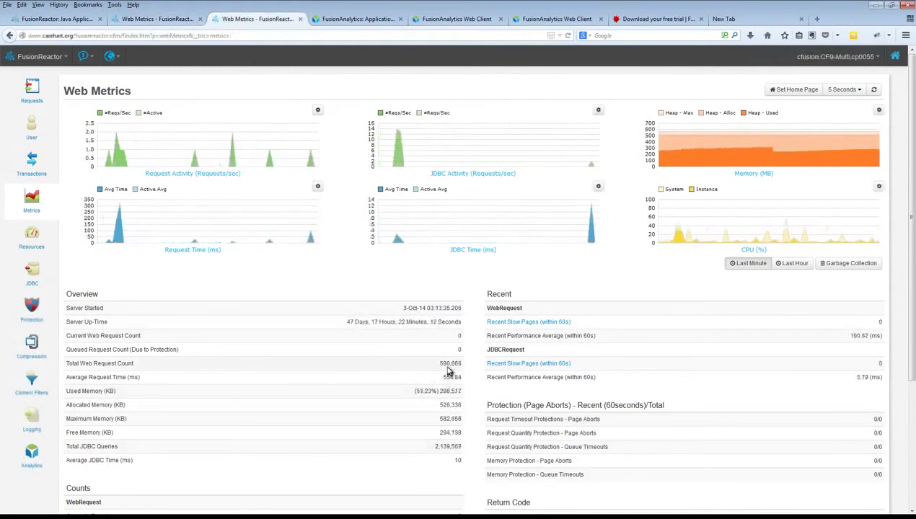
Step: Return to the demo server's Web Metrics and review its Counts and Return Code sections
{"action": "left_click", "coordinate": [153, 20]}
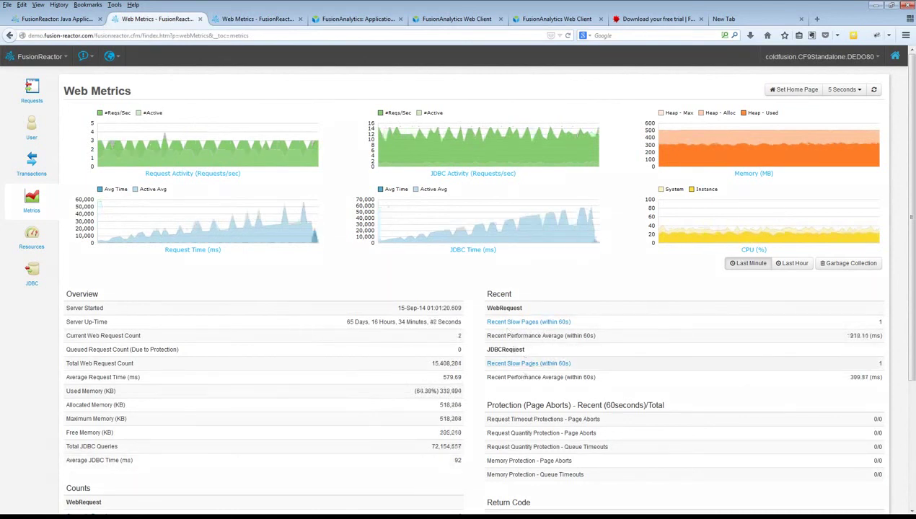
{"action": "scroll", "coordinate": [458, 289], "scroll_direction": "down", "scroll_amount": 5}
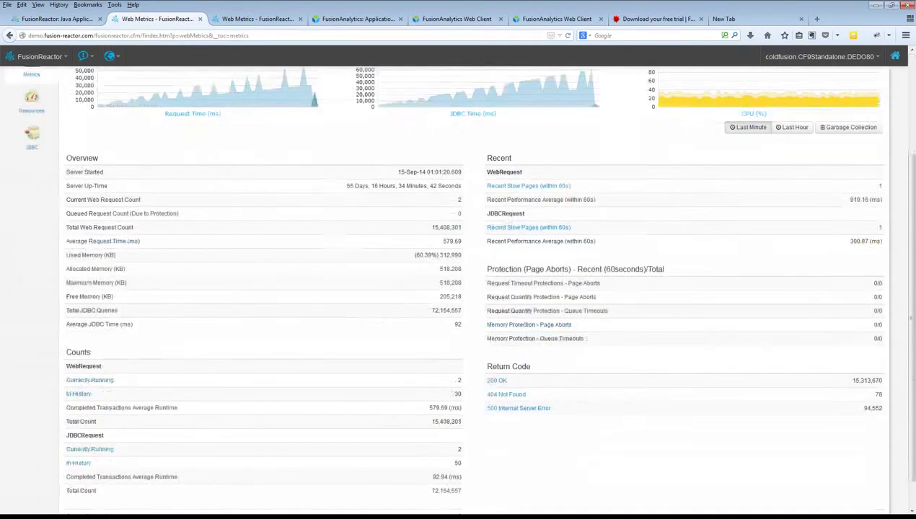